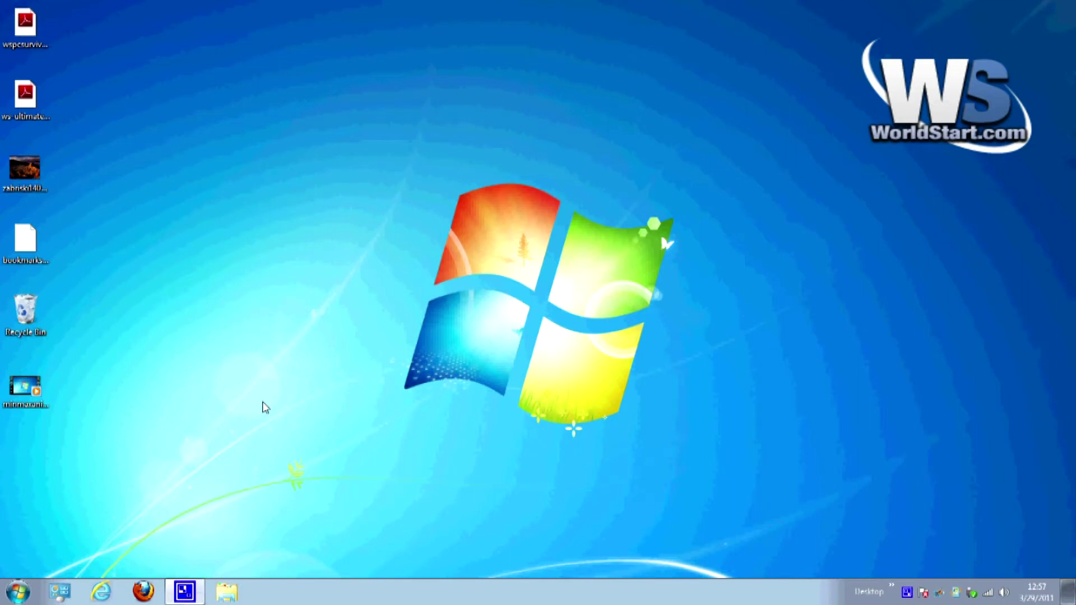
Step: Search 'calc' from the Start menu and launch Calculator
{"action": "left_click", "coordinate": [23, 592]}
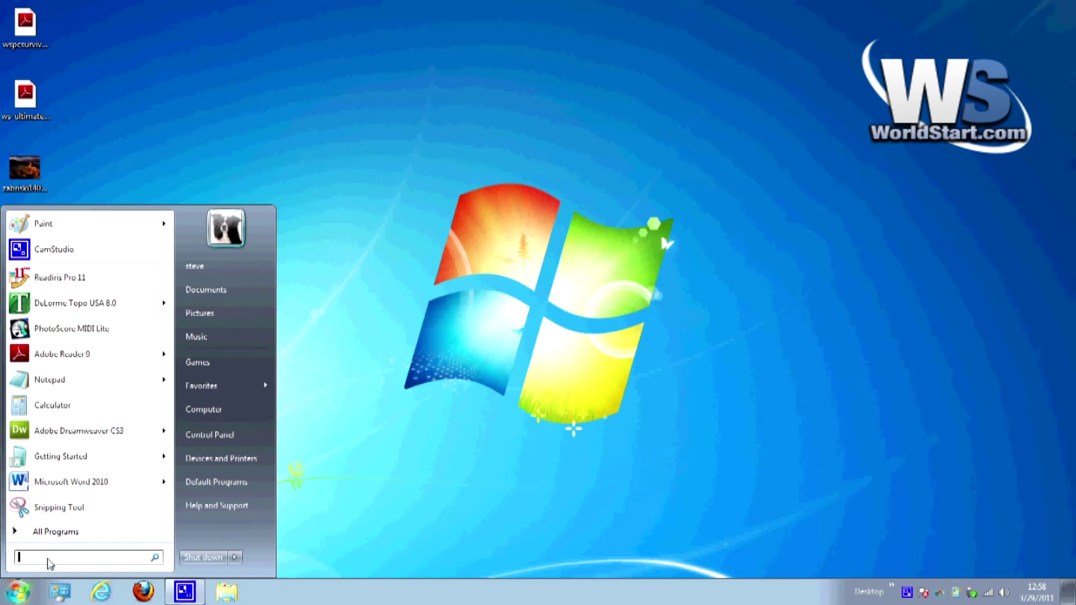
{"action": "type", "text": "calc"}
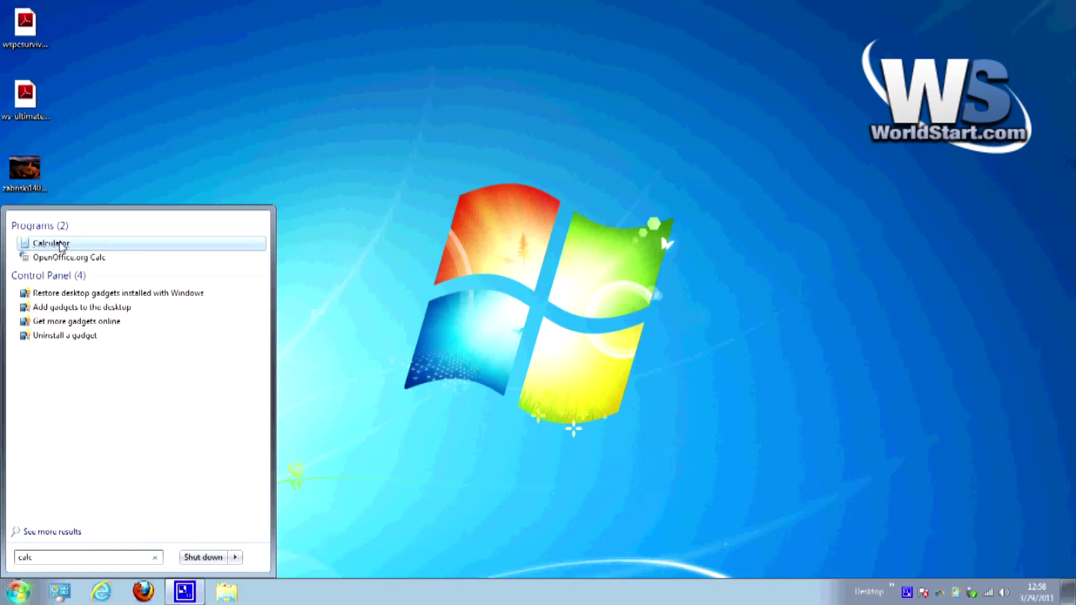
{"action": "left_click", "coordinate": [62, 245]}
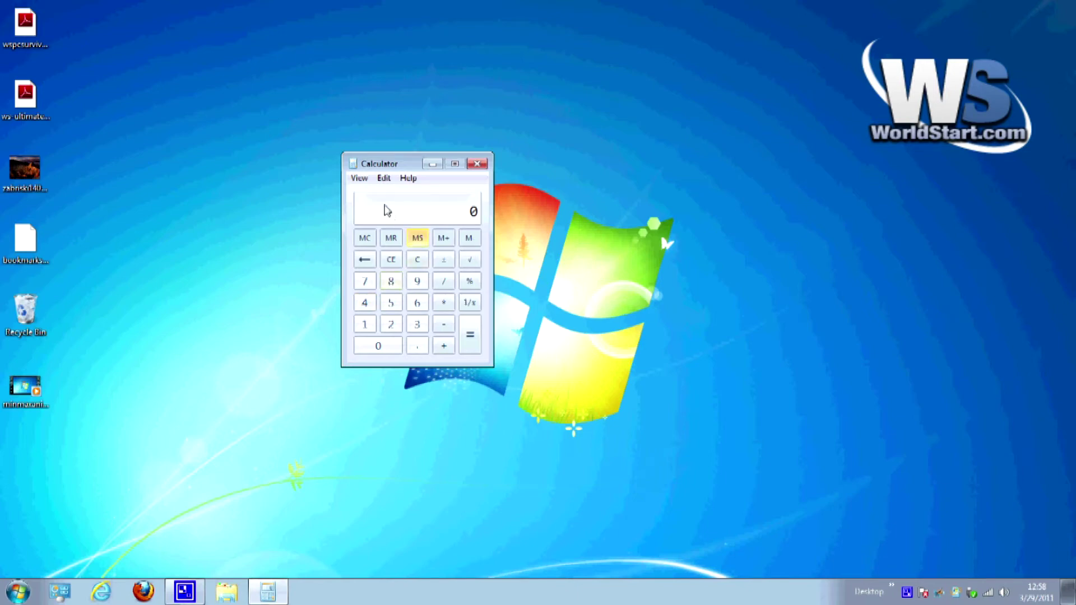
Step: Switch Calculator to Scientific, then Programmer, then Statistics mode
{"action": "left_click", "coordinate": [360, 178]}
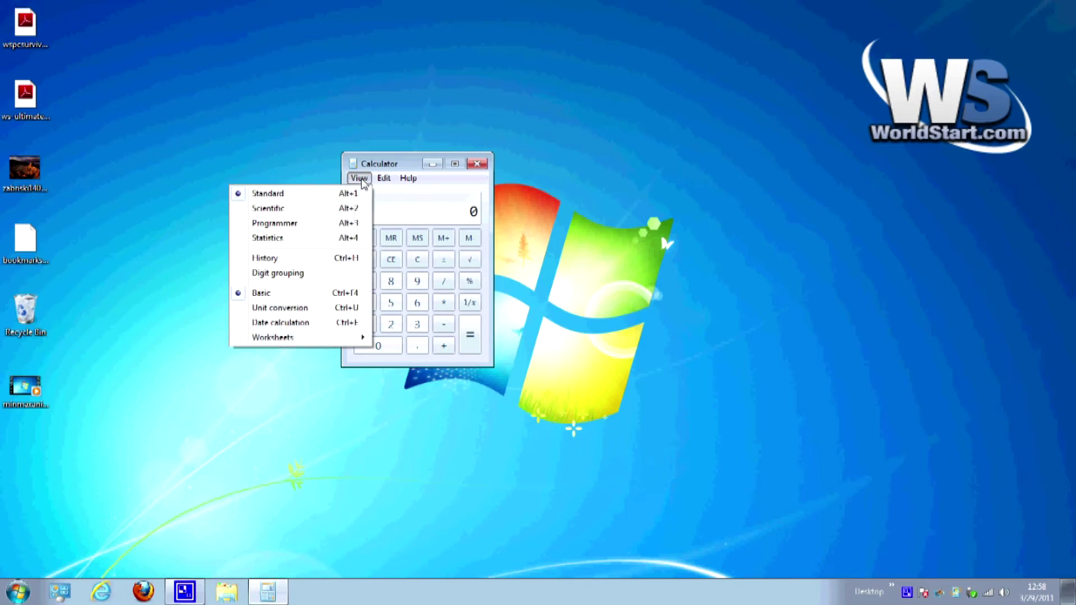
{"action": "left_click", "coordinate": [287, 209]}
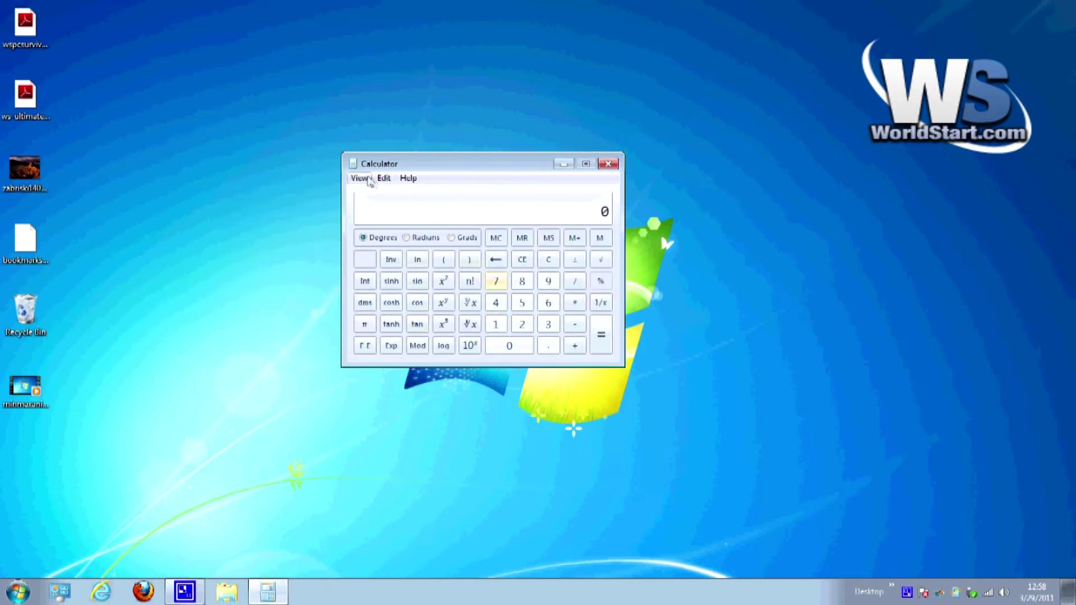
{"action": "left_click", "coordinate": [359, 178]}
{"action": "left_click", "coordinate": [290, 223]}
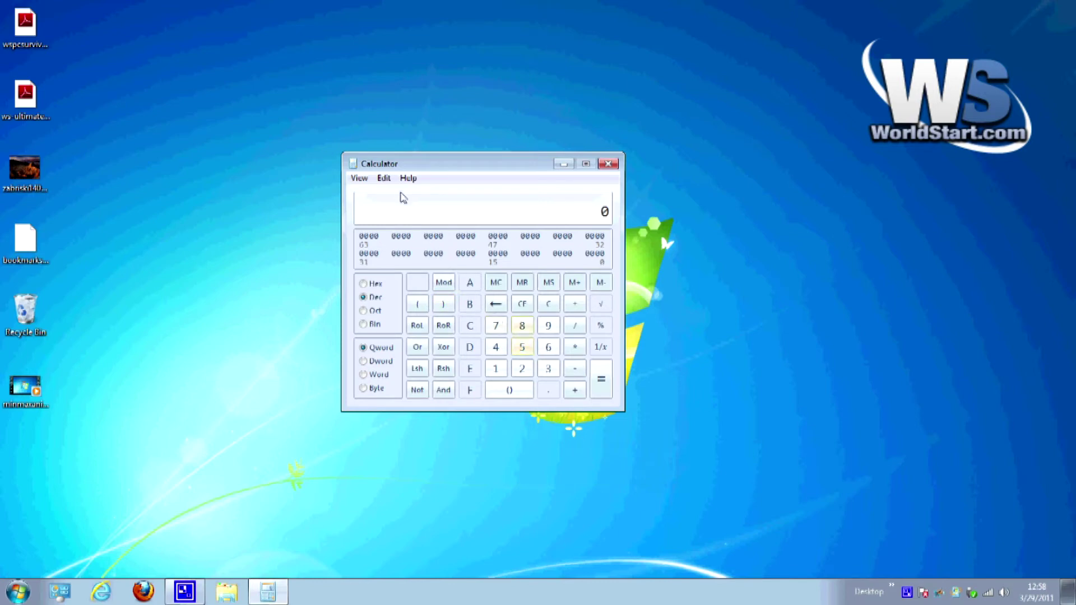
{"action": "left_click", "coordinate": [359, 178]}
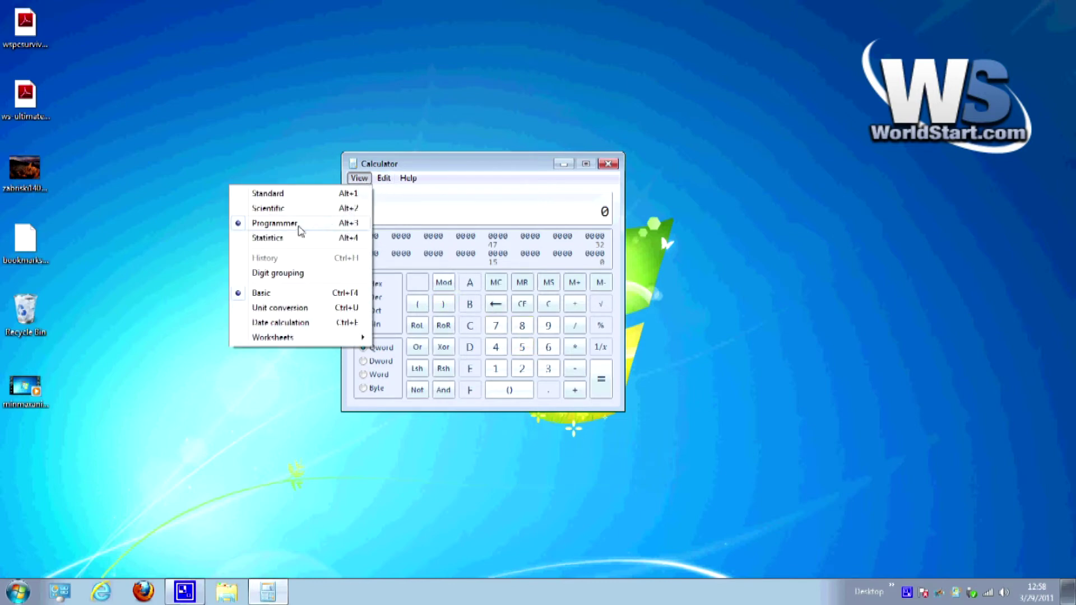
{"action": "left_click", "coordinate": [294, 240]}
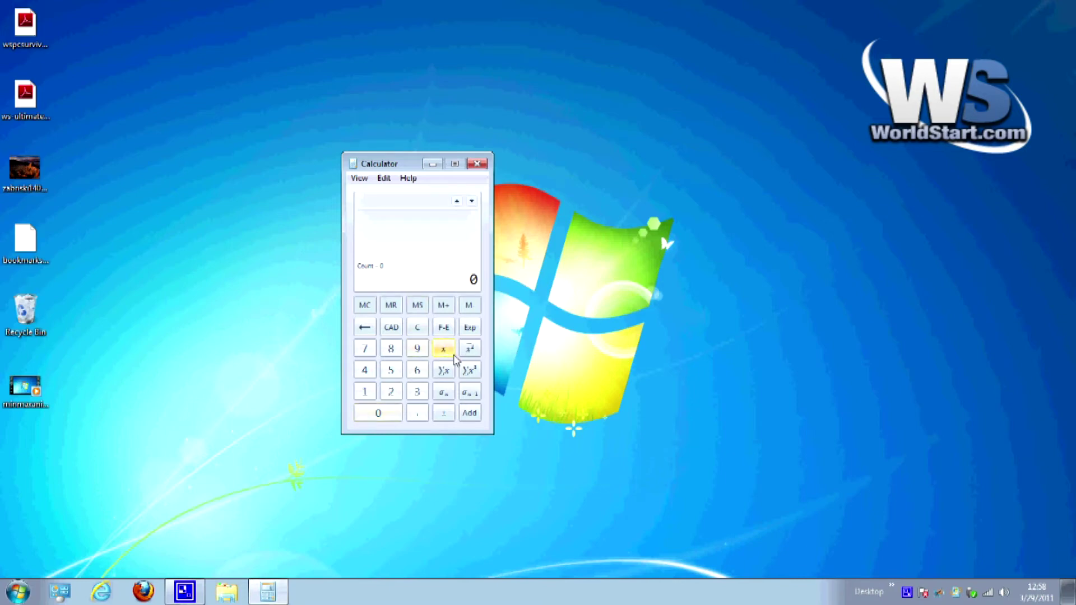
{"action": "left_click", "coordinate": [359, 179]}
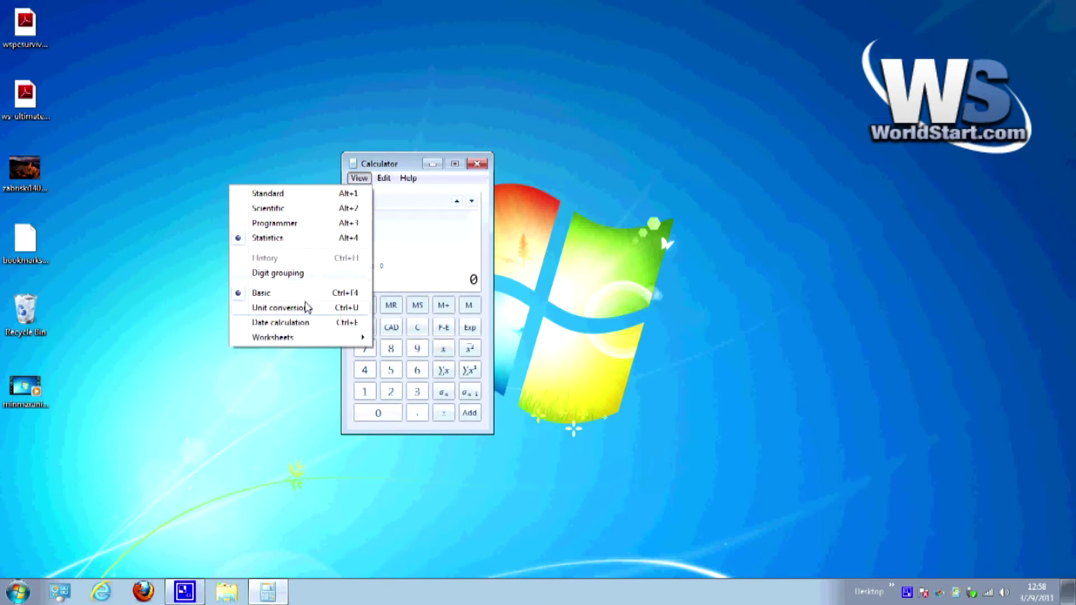
Step: Show the Mortgage worksheet and switch the keypad from Statistics to Standard
{"action": "mouse_move", "coordinate": [308, 340]}
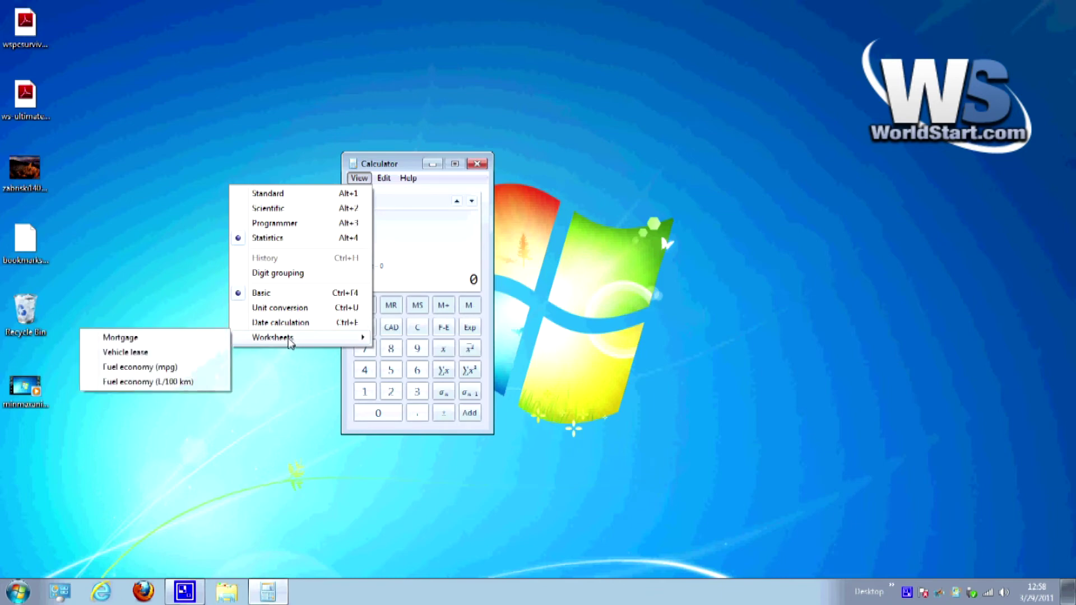
{"action": "left_click", "coordinate": [170, 338]}
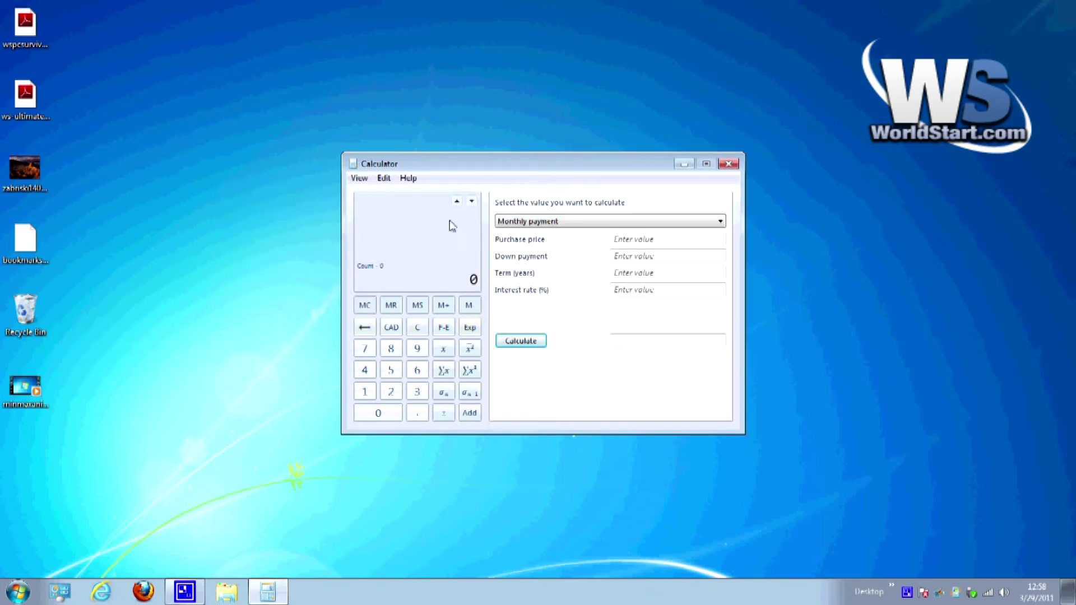
{"action": "left_click", "coordinate": [359, 178]}
{"action": "left_click", "coordinate": [324, 192]}
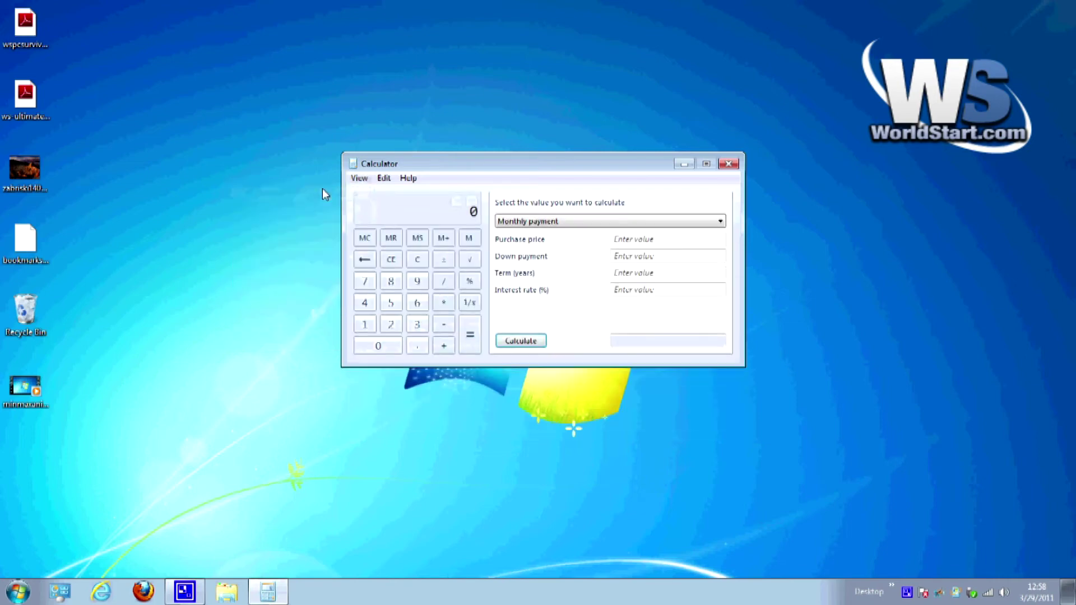
{"action": "left_click", "coordinate": [576, 222]}
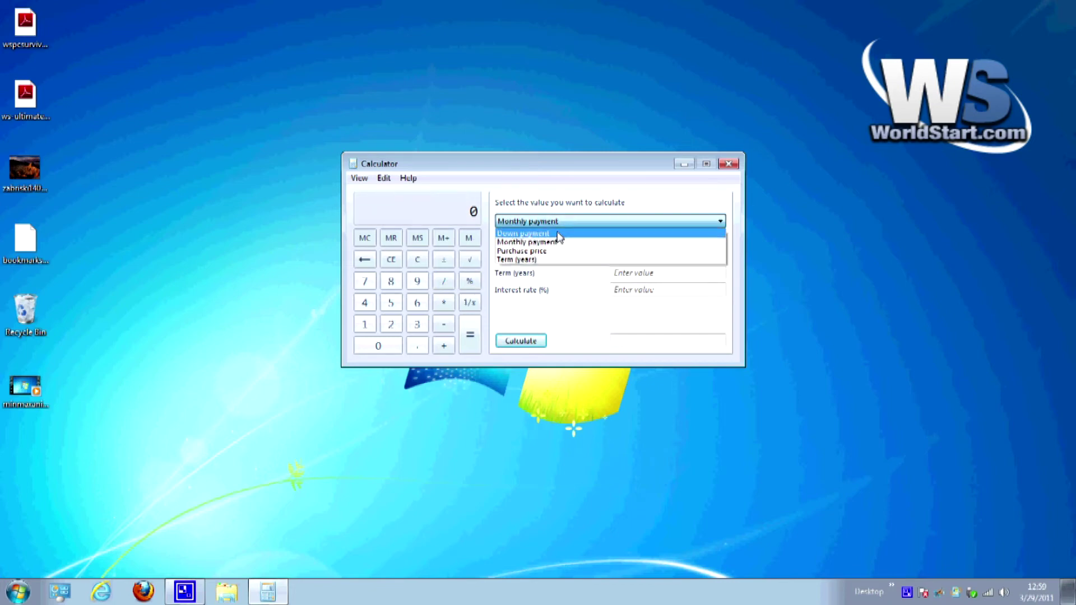
Step: With Down payment as the target, fill in the 100000 purchase price and 30-year term
{"action": "left_click", "coordinate": [558, 233]}
{"action": "left_click", "coordinate": [637, 245]}
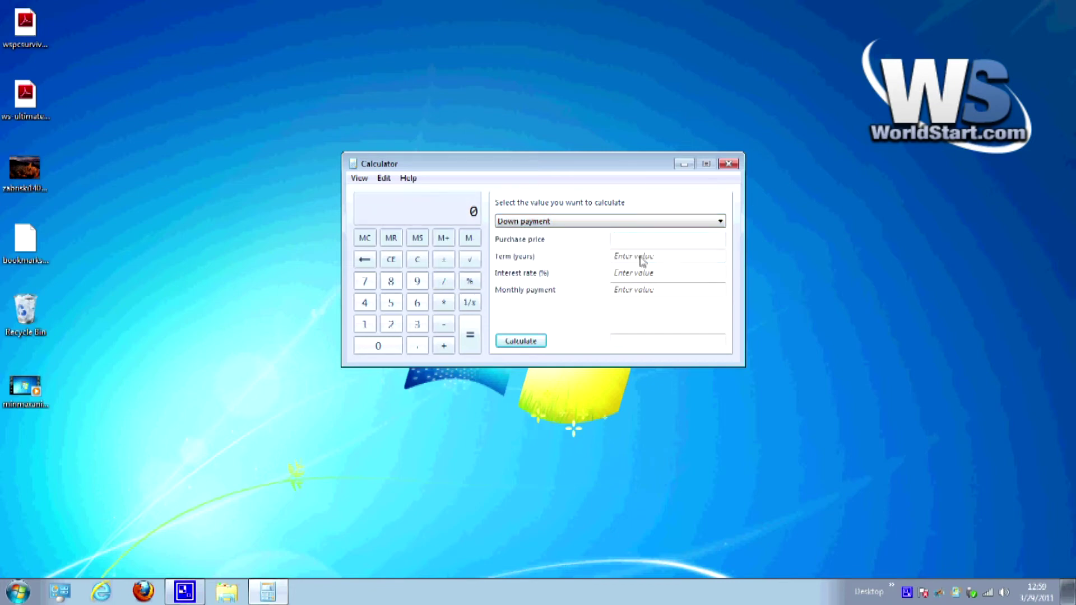
{"action": "left_click", "coordinate": [640, 258]}
{"action": "left_click", "coordinate": [640, 274]}
{"action": "left_click", "coordinate": [635, 289]}
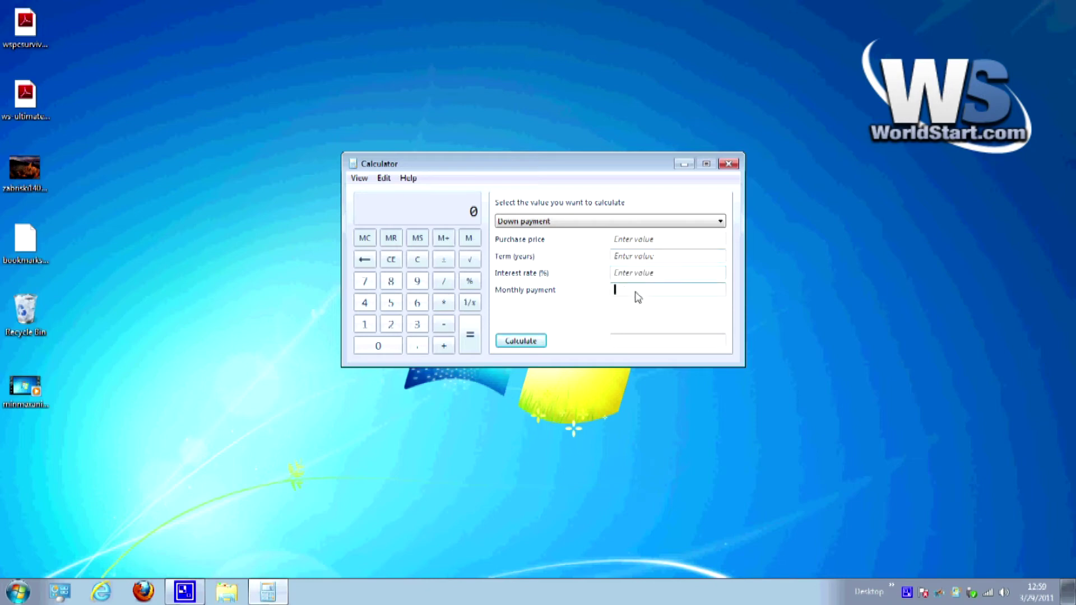
{"action": "left_click", "coordinate": [645, 247]}
{"action": "left_click", "coordinate": [639, 257]}
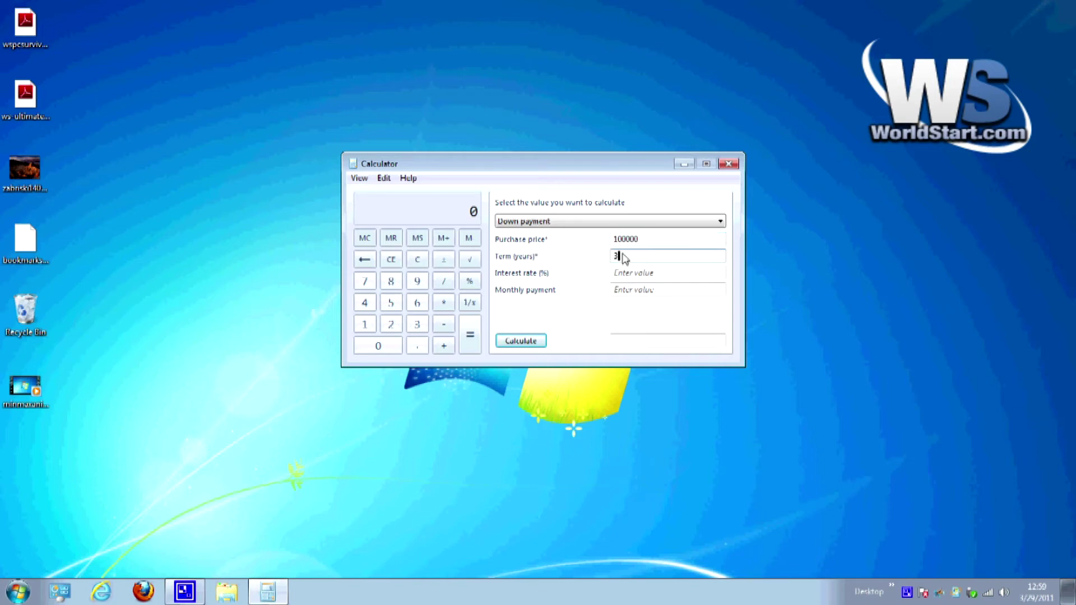
Step: Make Monthly payment the target, enter 10000 down and 5% interest, and calculate 483.1394607109251
{"action": "left_click", "coordinate": [589, 222]}
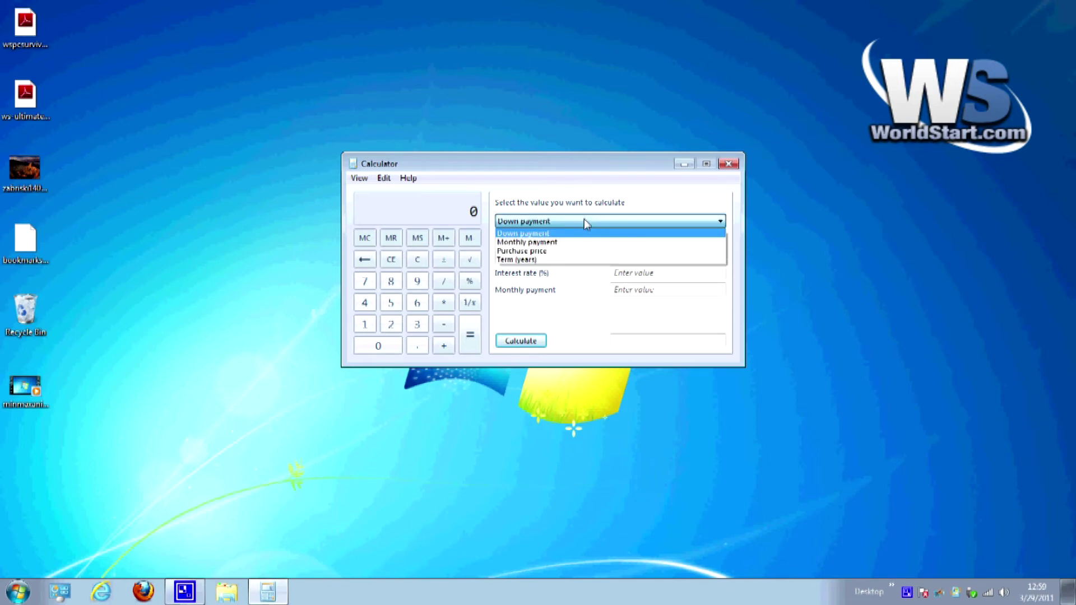
{"action": "left_click", "coordinate": [557, 242]}
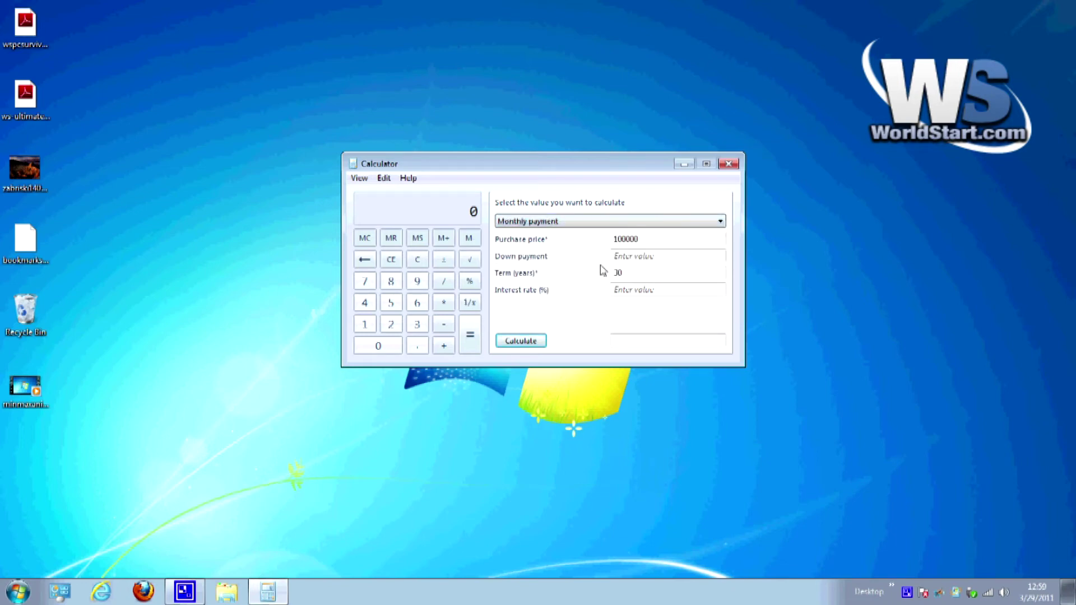
{"action": "left_click", "coordinate": [645, 263]}
{"action": "left_click", "coordinate": [642, 295]}
{"action": "type", "text": "5"}
{"action": "left_click", "coordinate": [542, 339]}
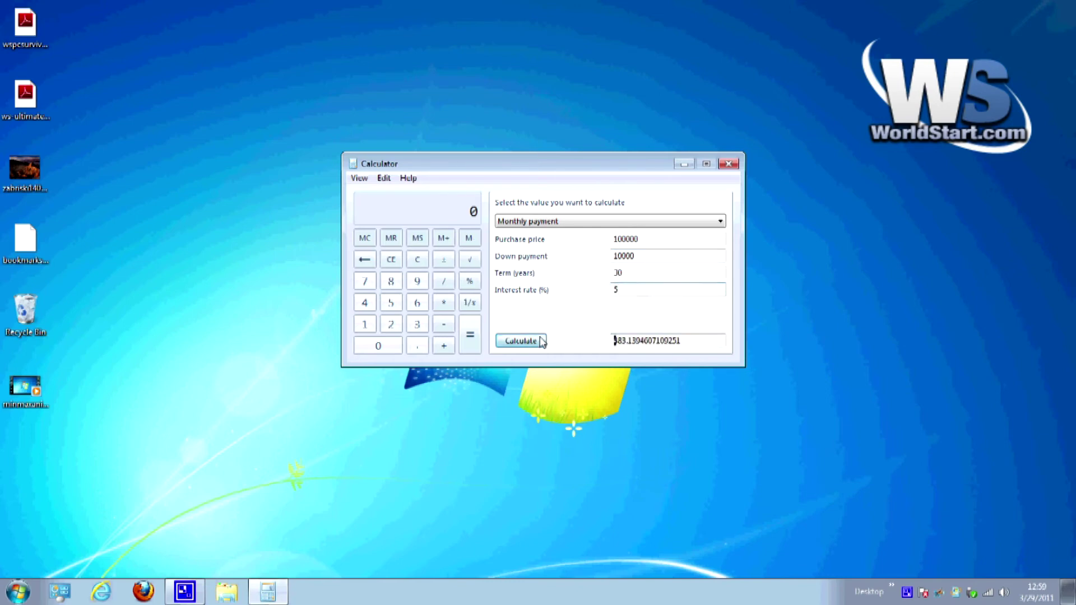
{"action": "left_click", "coordinate": [669, 341]}
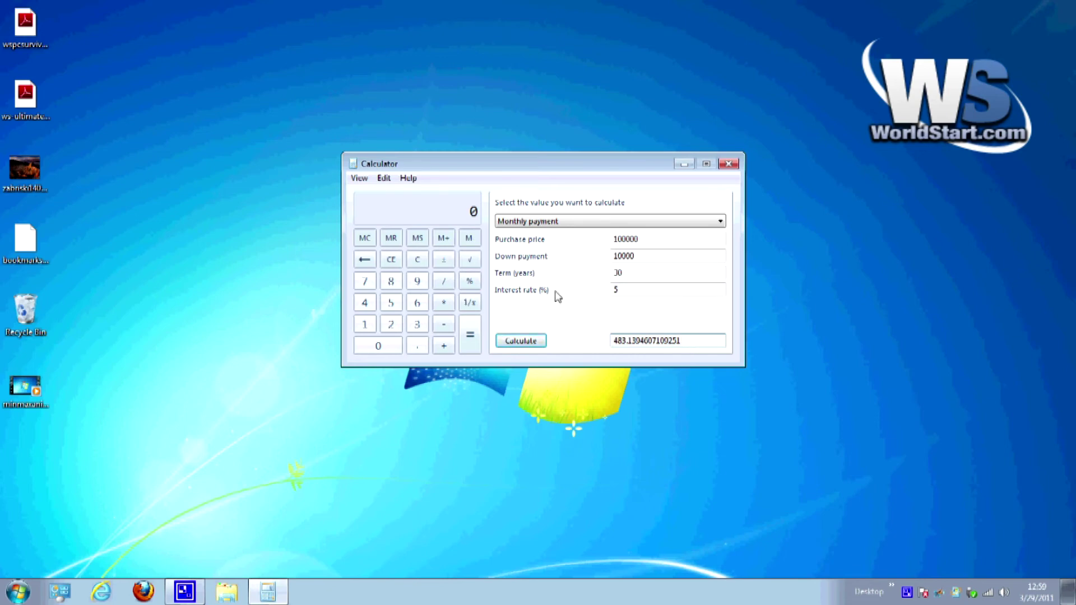
{"action": "left_click", "coordinate": [361, 180]}
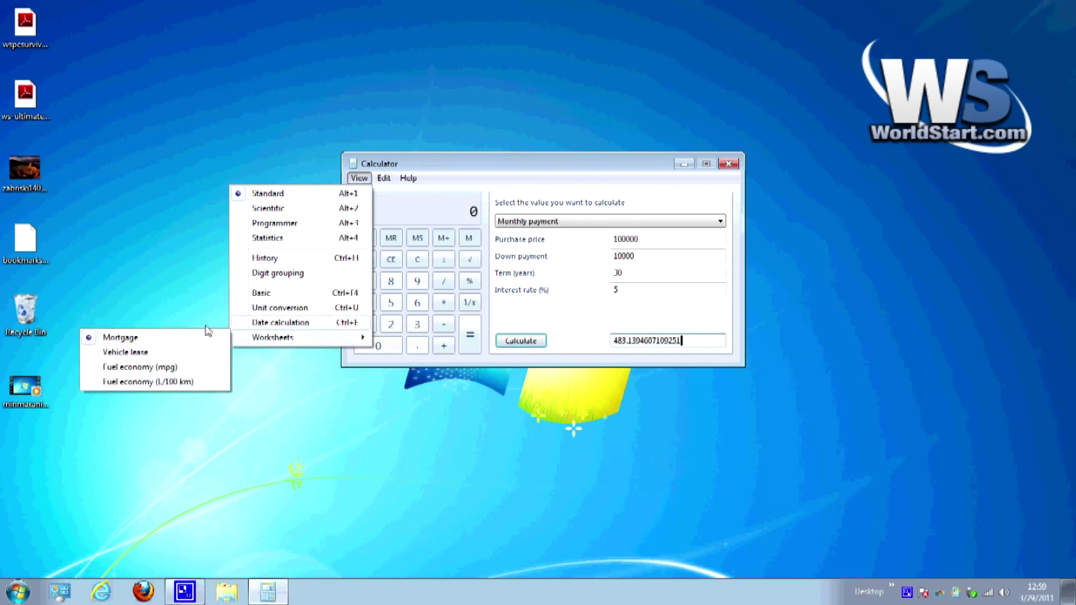
Step: Show the Vehicle lease and Fuel economy (mpg) worksheets, then return to Basic view
{"action": "left_click", "coordinate": [152, 352]}
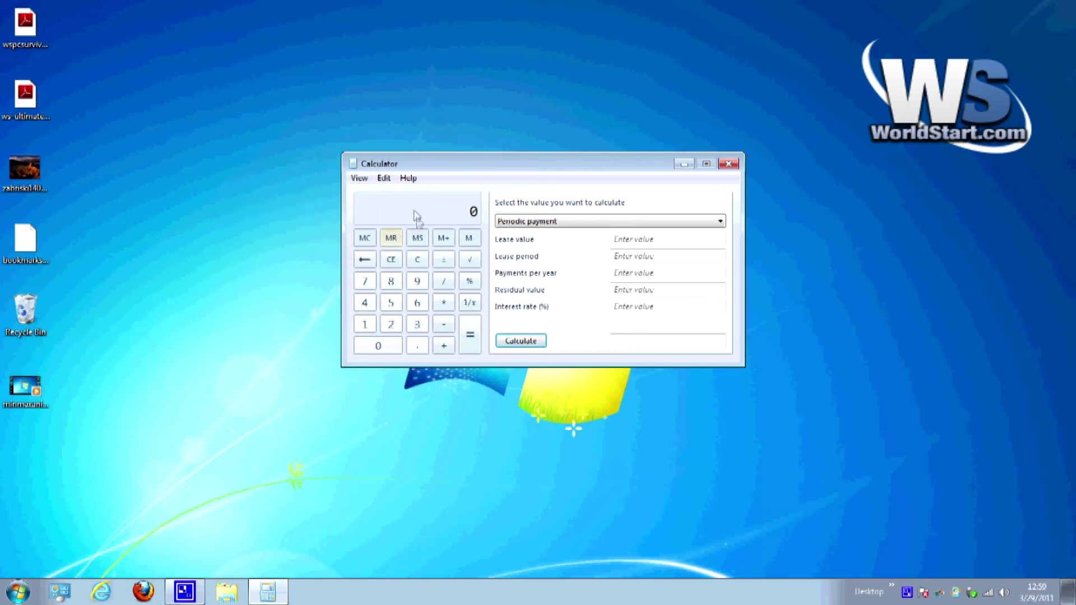
{"action": "left_click", "coordinate": [359, 178]}
{"action": "mouse_move", "coordinate": [300, 337]}
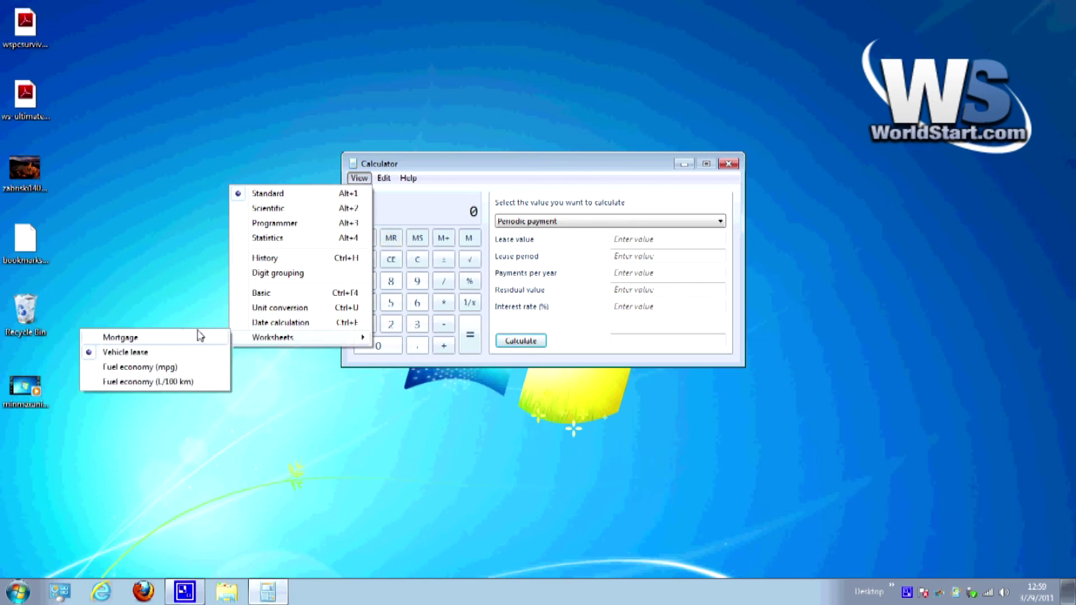
{"action": "left_click", "coordinate": [159, 367]}
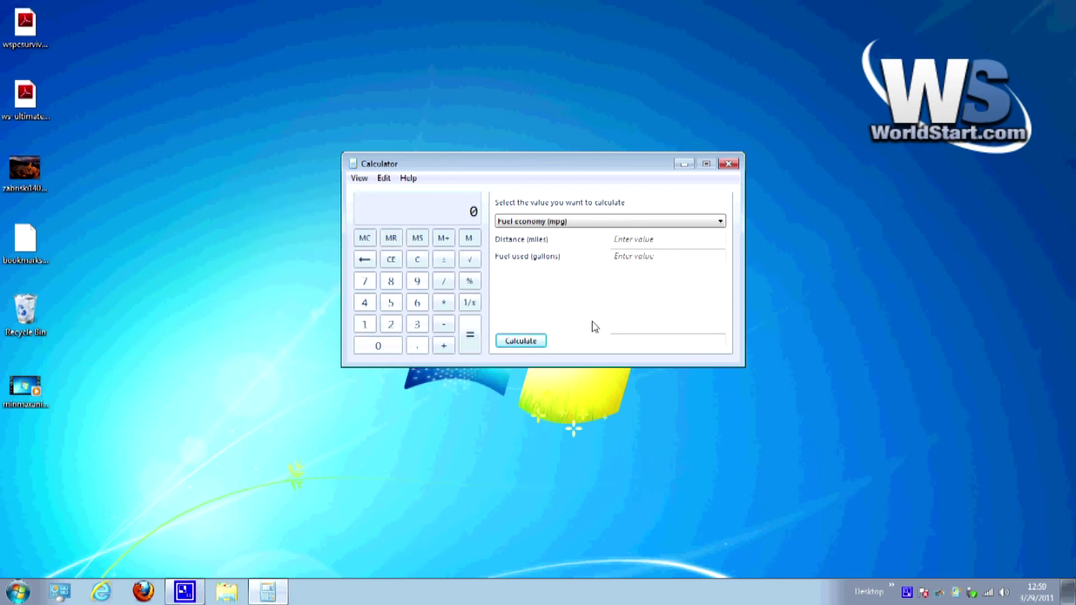
{"action": "left_click", "coordinate": [359, 178]}
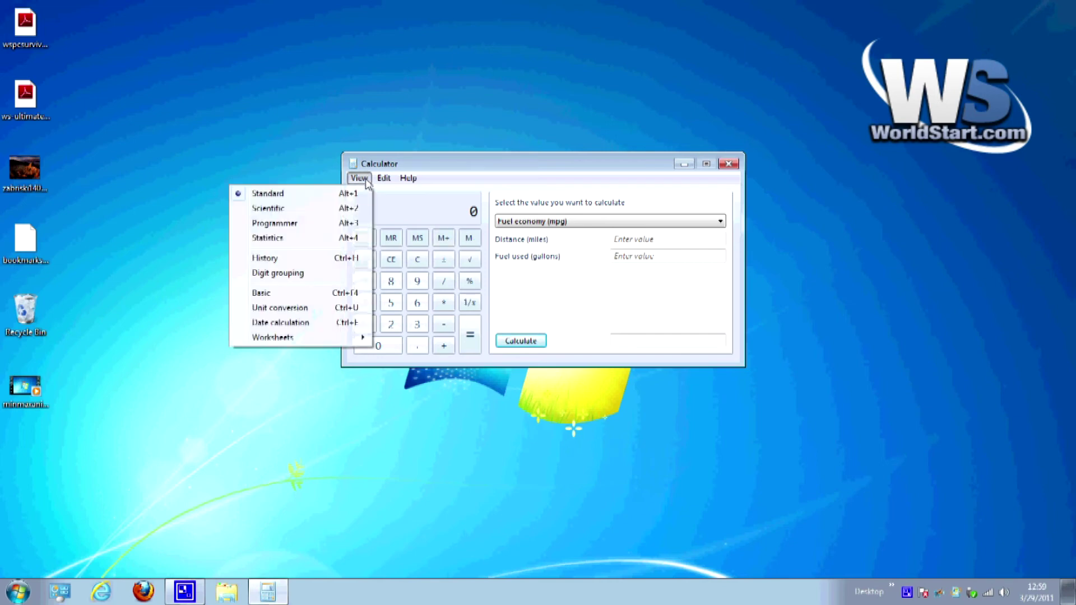
{"action": "left_click", "coordinate": [280, 292]}
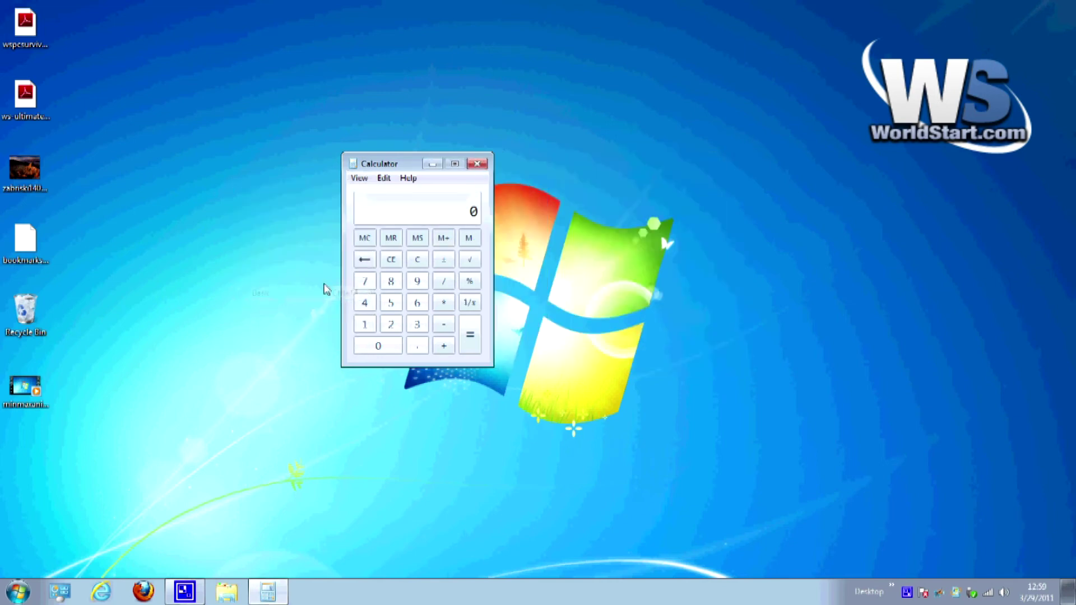